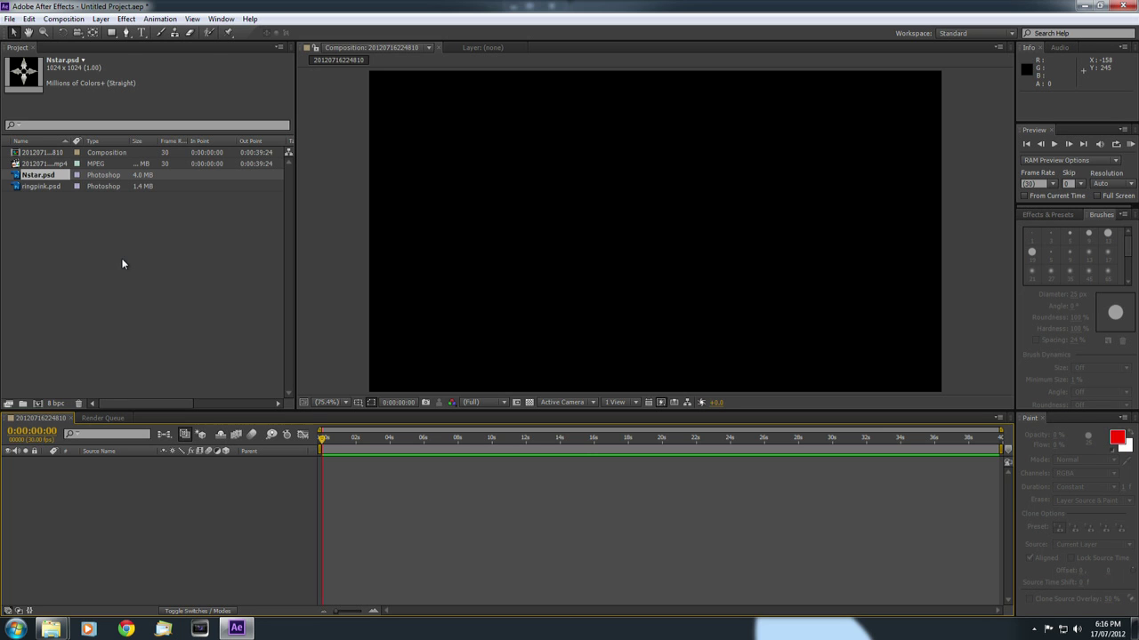
Drop the gameplay MP4 into the composition as a full-length layer and scrub a few frames in
{"action": "left_click_drag", "start_coordinate": [51, 167], "coordinate": [656, 231]}
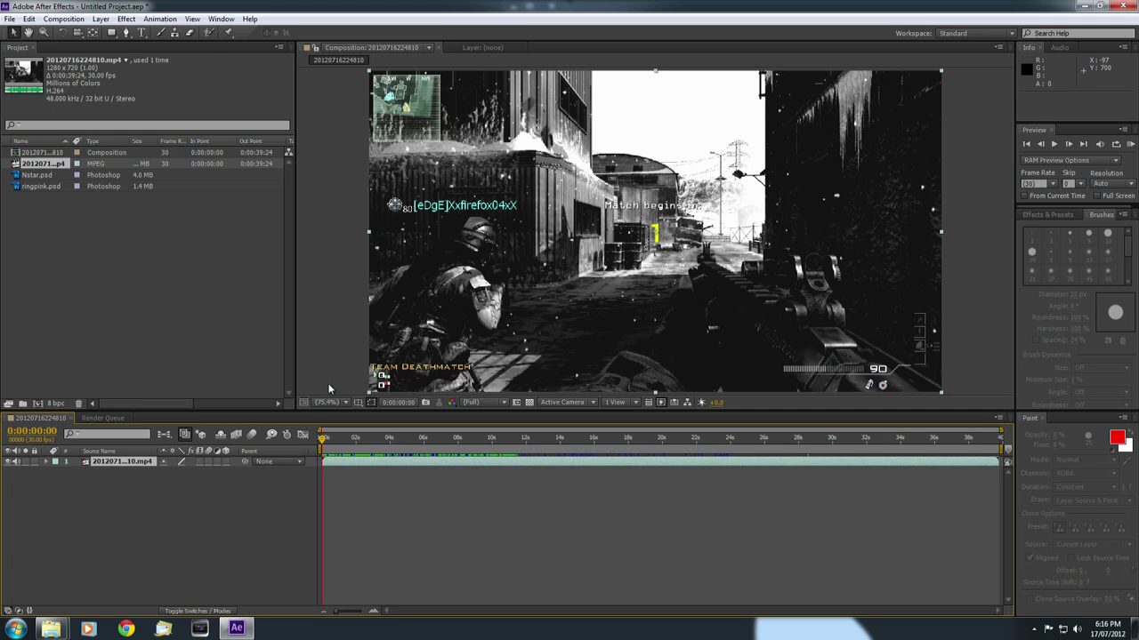
{"action": "mouse_move", "coordinate": [323, 443]}
{"action": "left_mouse_down"}
{"action": "mouse_move", "coordinate": [348, 439]}
{"action": "mouse_move", "coordinate": [322, 439]}
{"action": "left_mouse_up"}
Add Nstar.psd over the footage, scale it down, and place it in the top-right corner
{"action": "left_click", "coordinate": [39, 175]}
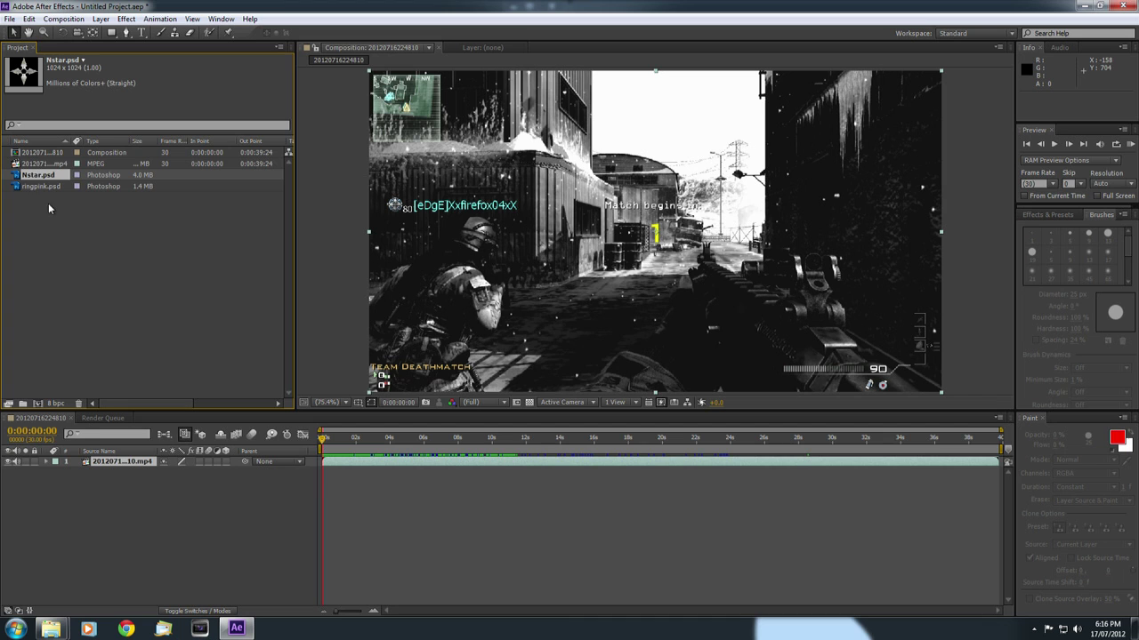
{"action": "left_click_drag", "start_coordinate": [42, 183], "coordinate": [716, 326]}
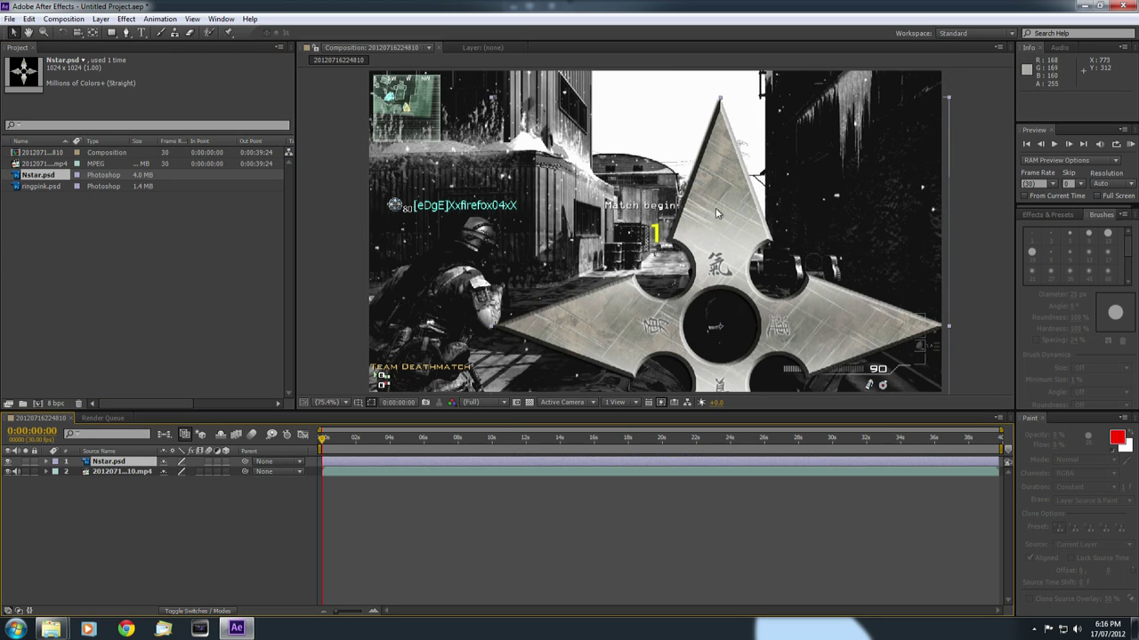
{"action": "left_click_drag", "start_coordinate": [731, 198], "coordinate": [669, 189]}
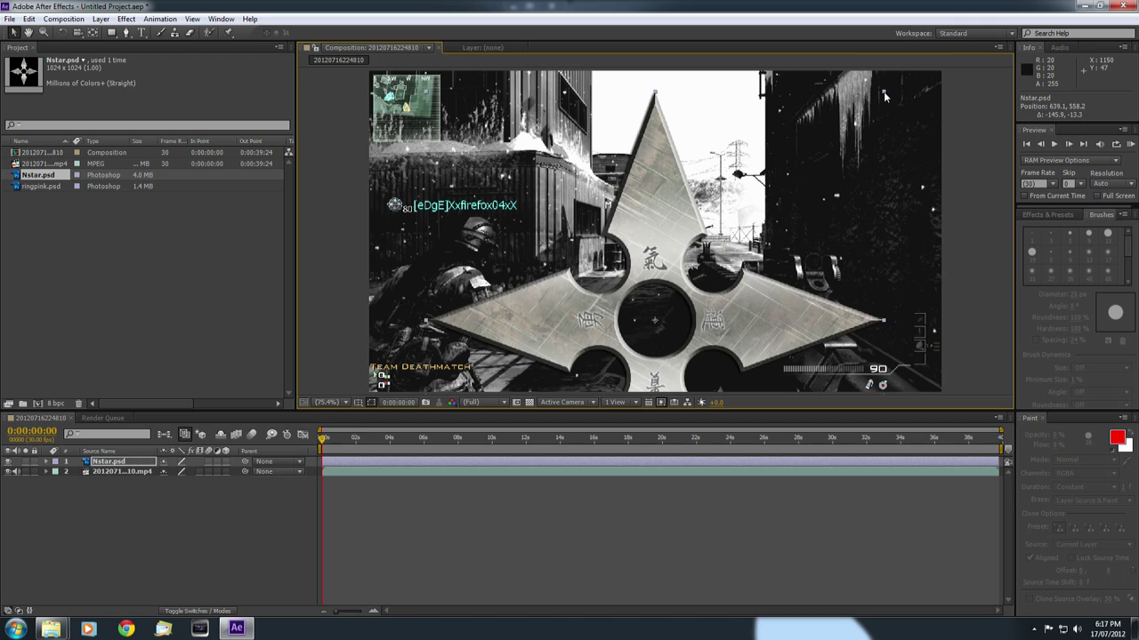
{"action": "left_click_drag", "start_coordinate": [884, 92], "coordinate": [794, 240]}
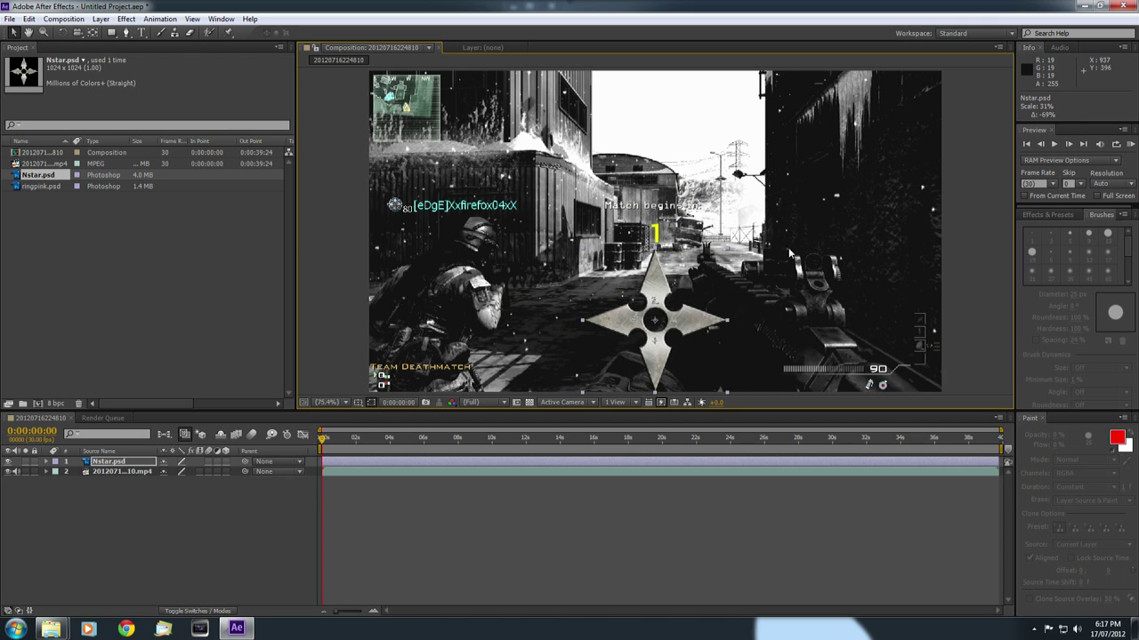
{"action": "left_click_drag", "start_coordinate": [632, 313], "coordinate": [865, 120]}
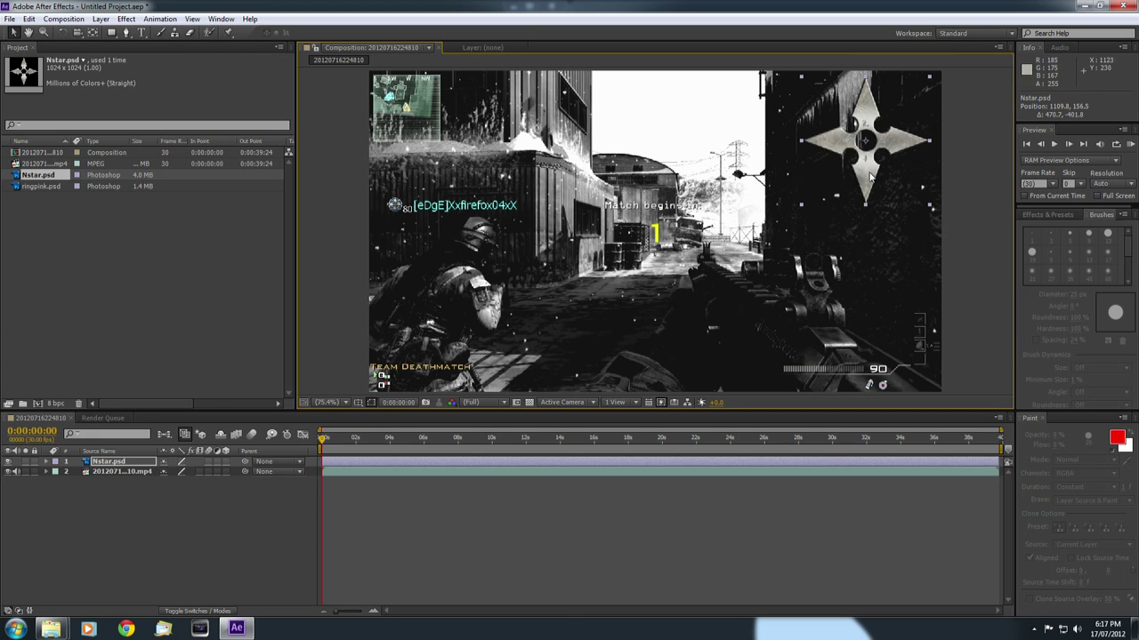
{"action": "left_click", "coordinate": [328, 471]}
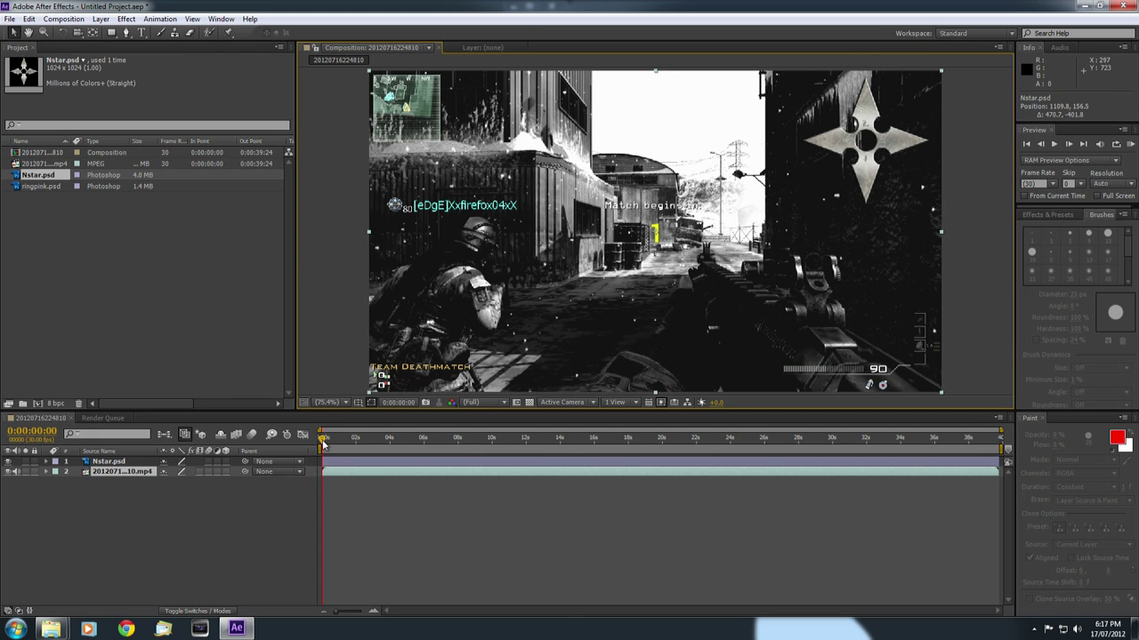
{"action": "mouse_move", "coordinate": [325, 440]}
{"action": "left_mouse_down"}
{"action": "mouse_move", "coordinate": [376, 443]}
{"action": "mouse_move", "coordinate": [322, 444]}
{"action": "left_mouse_up"}
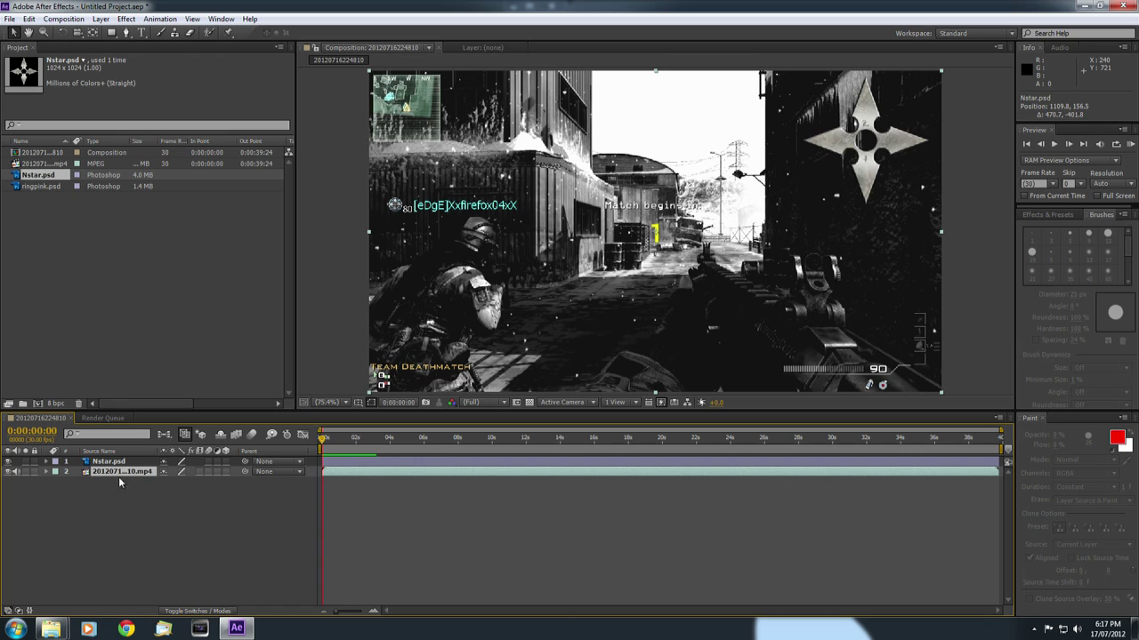
Give the Nstar layer an Opacity keyframe of 0% at 0:00:00
{"action": "left_click", "coordinate": [108, 461]}
{"action": "left_click", "coordinate": [47, 462]}
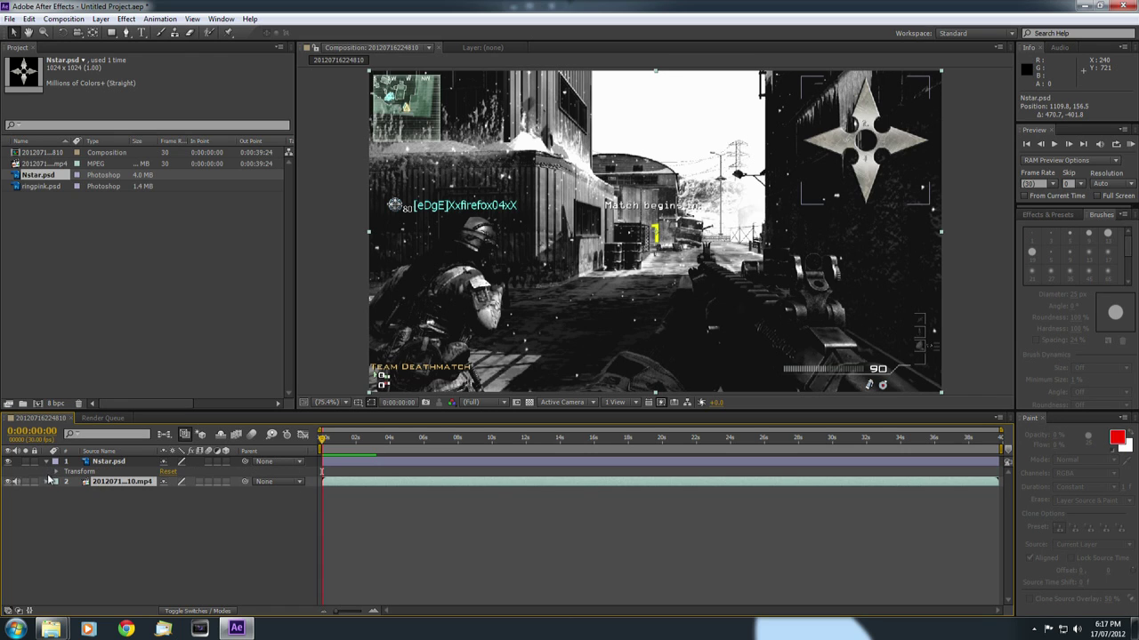
{"action": "left_click", "coordinate": [56, 471]}
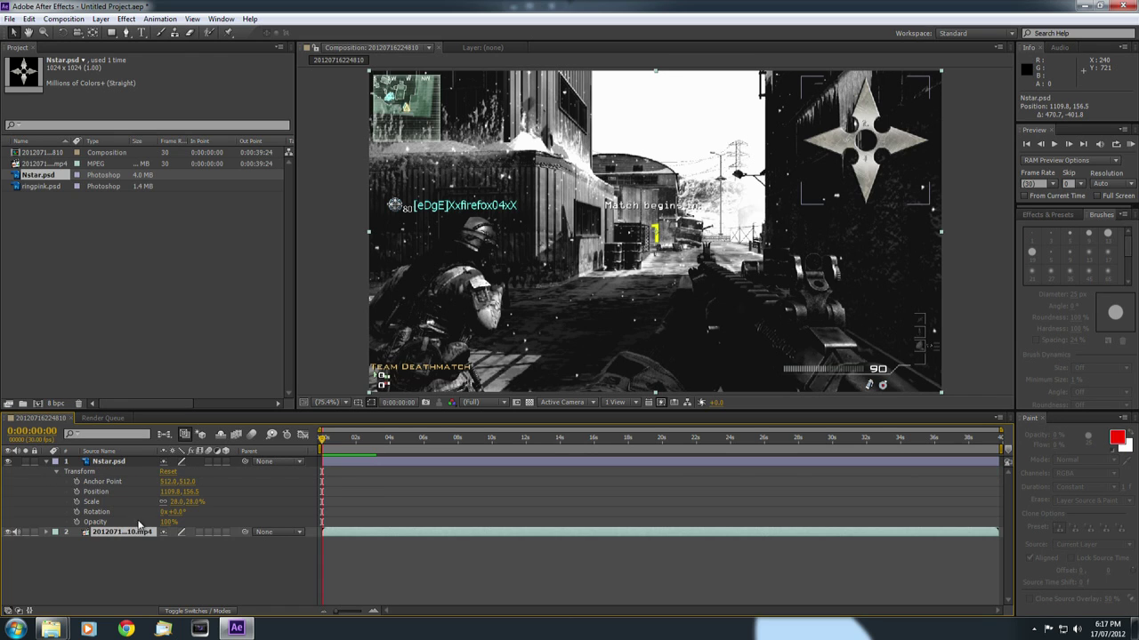
{"action": "left_click", "coordinate": [77, 523]}
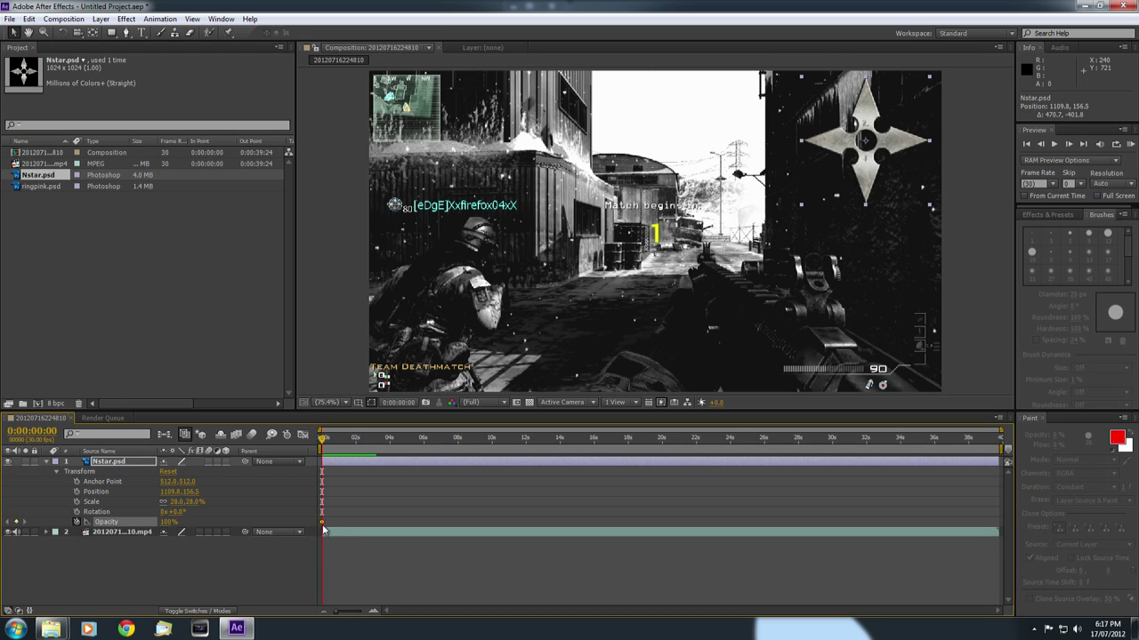
{"action": "mouse_move", "coordinate": [323, 530]}
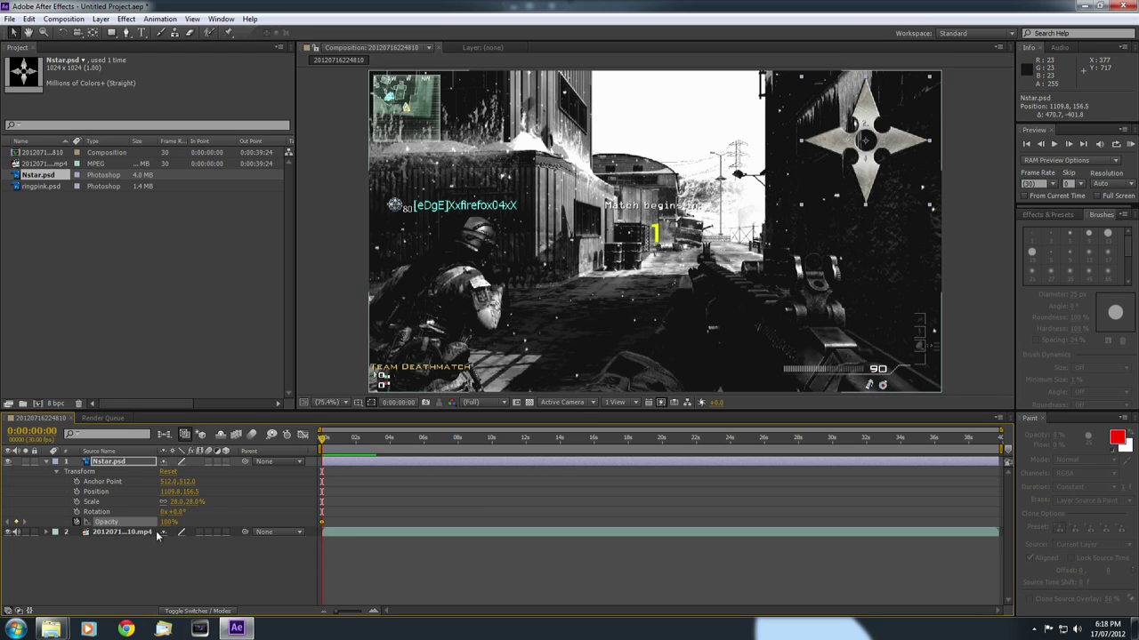
{"action": "left_click_drag", "start_coordinate": [170, 523], "coordinate": [134, 523]}
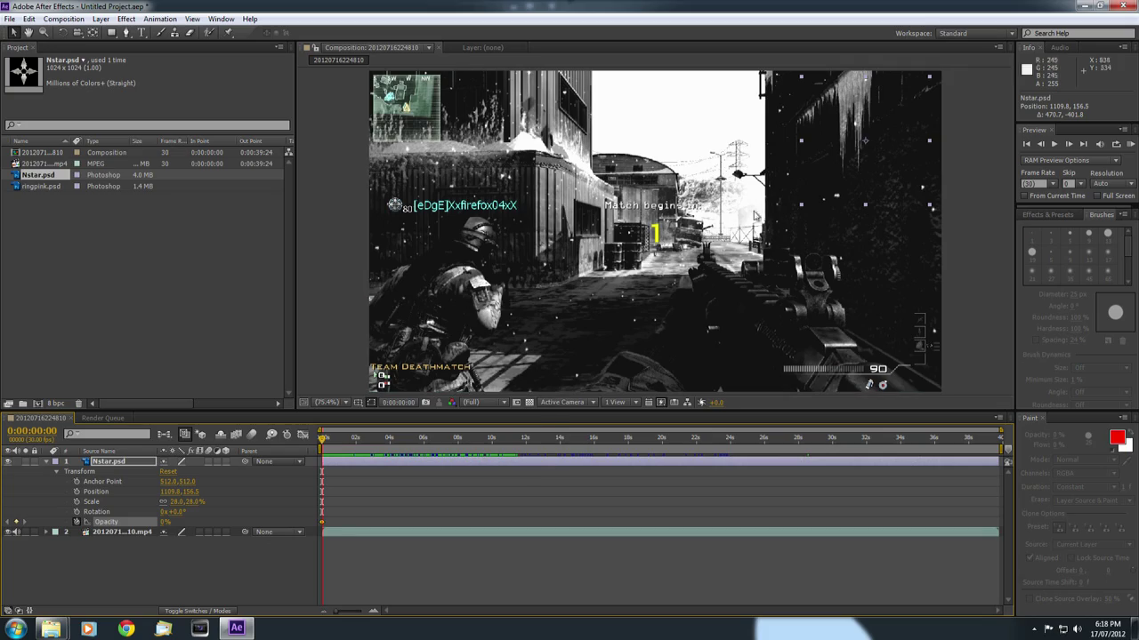
Add a 100% Opacity keyframe at about 0:00:05:02 and preview the star fading in
{"action": "left_click_drag", "start_coordinate": [333, 445], "coordinate": [408, 452]}
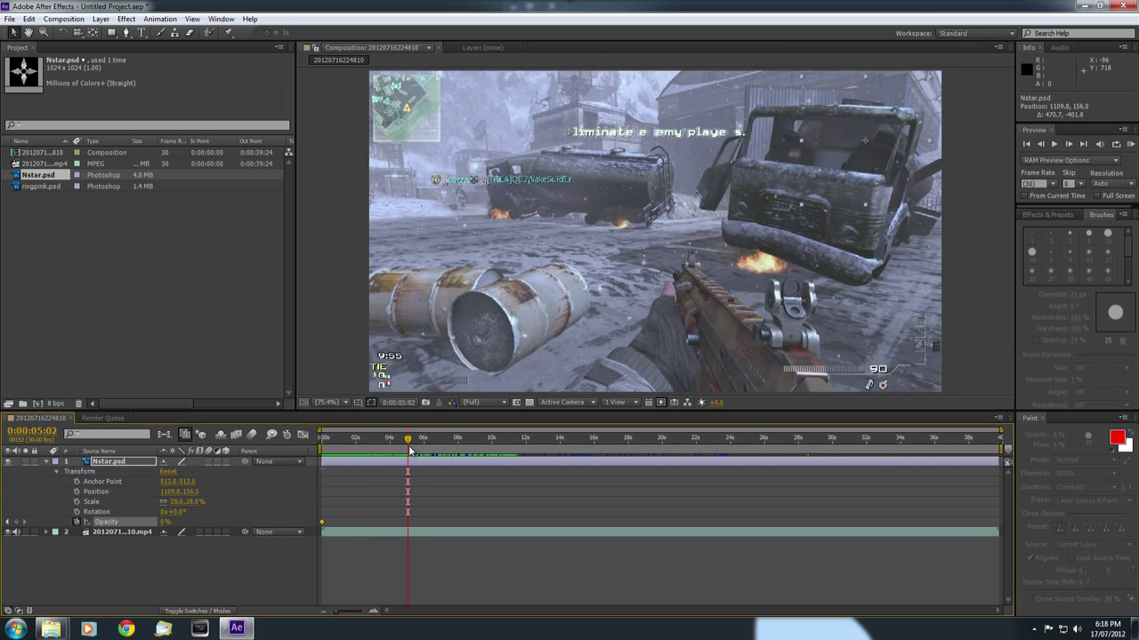
{"action": "left_click_drag", "start_coordinate": [165, 522], "coordinate": [240, 523]}
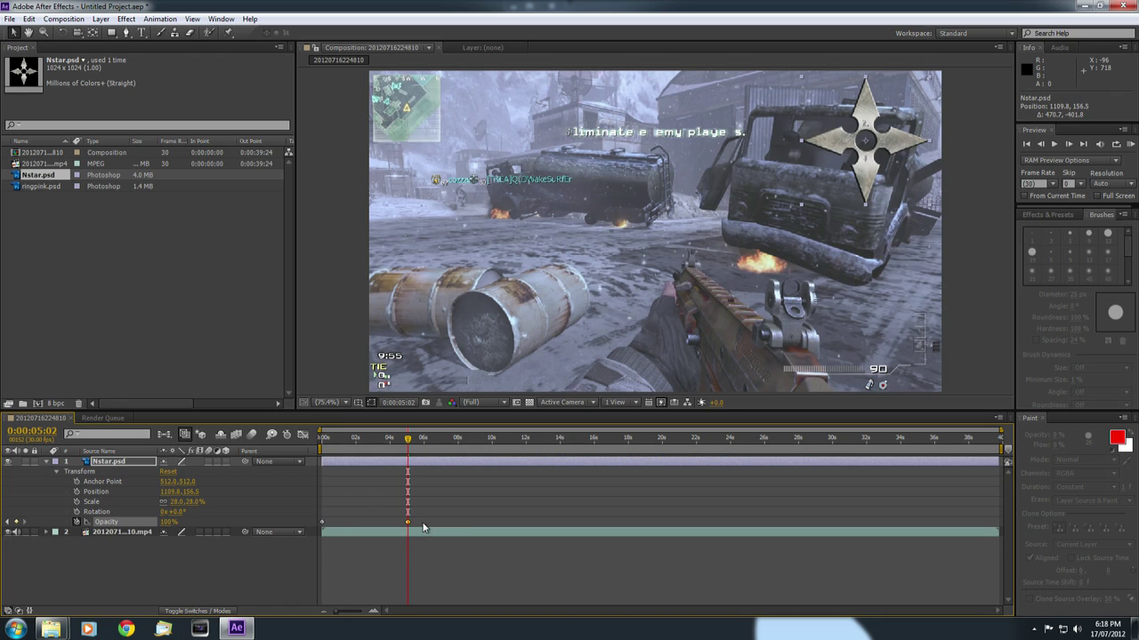
{"action": "left_click", "coordinate": [323, 522]}
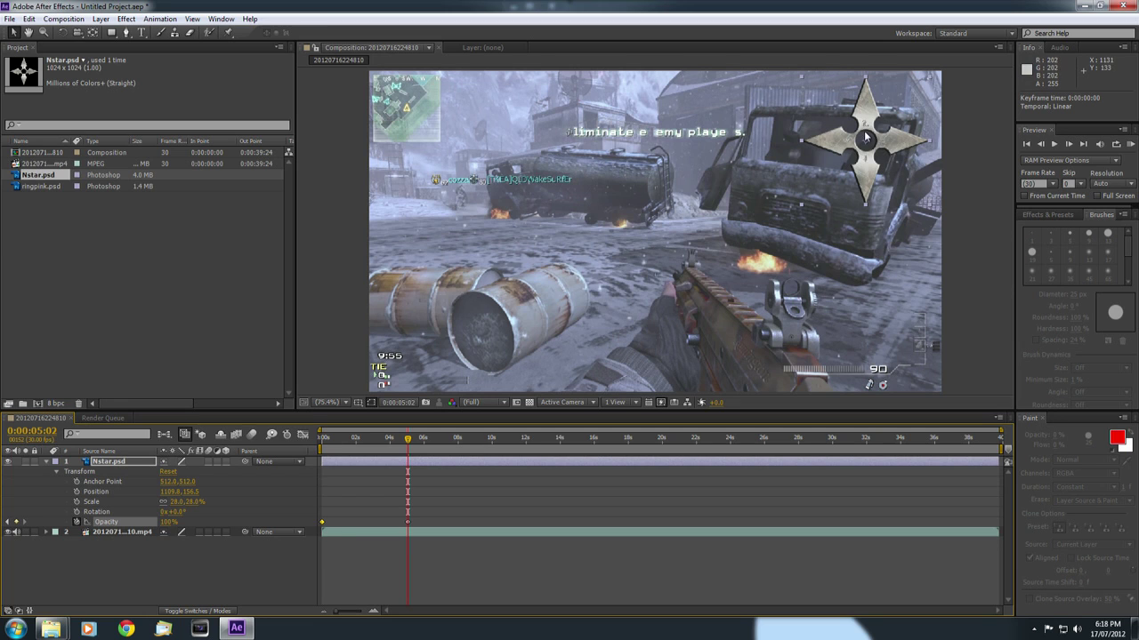
{"action": "left_click", "coordinate": [407, 525]}
{"action": "left_click_drag", "start_coordinate": [409, 442], "coordinate": [322, 437]}
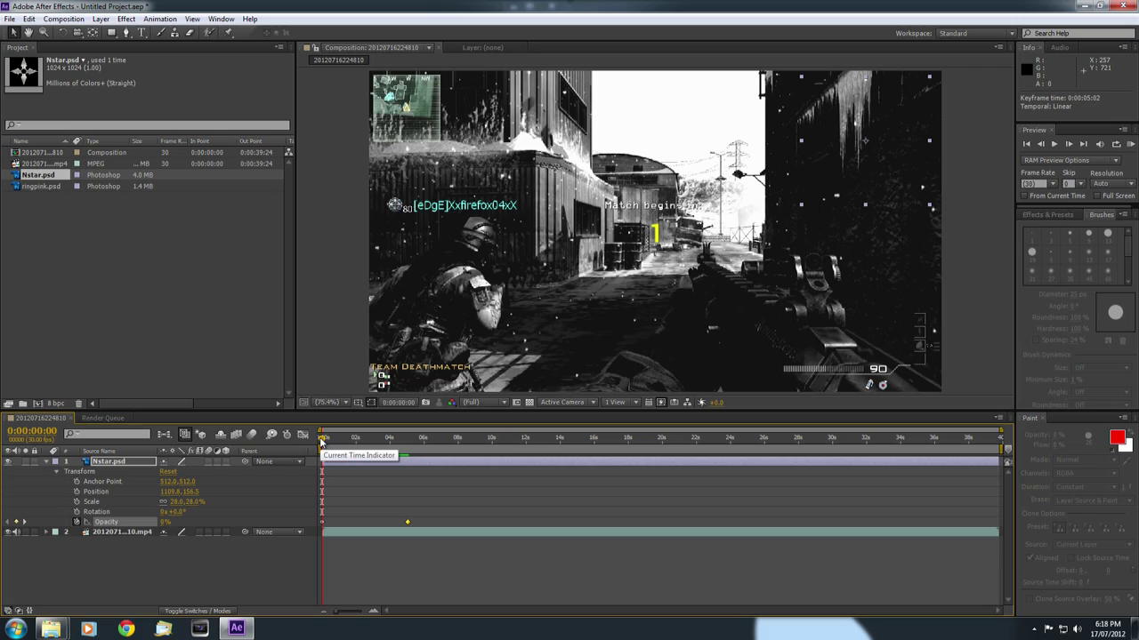
{"action": "left_click_drag", "start_coordinate": [322, 442], "coordinate": [408, 447]}
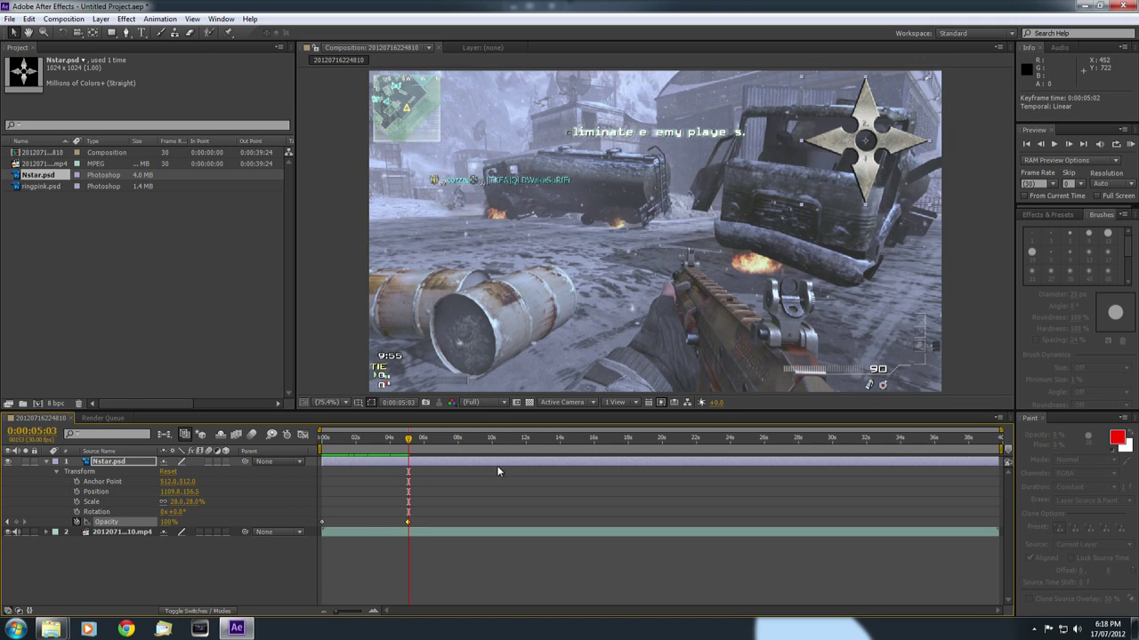
Move the 0% Opacity keyframe to 0:00:03:27 and preview the shorter fade
{"action": "left_click", "coordinate": [322, 523]}
{"action": "left_click_drag", "start_coordinate": [322, 524], "coordinate": [388, 527]}
{"action": "left_click_drag", "start_coordinate": [410, 438], "coordinate": [354, 439]}
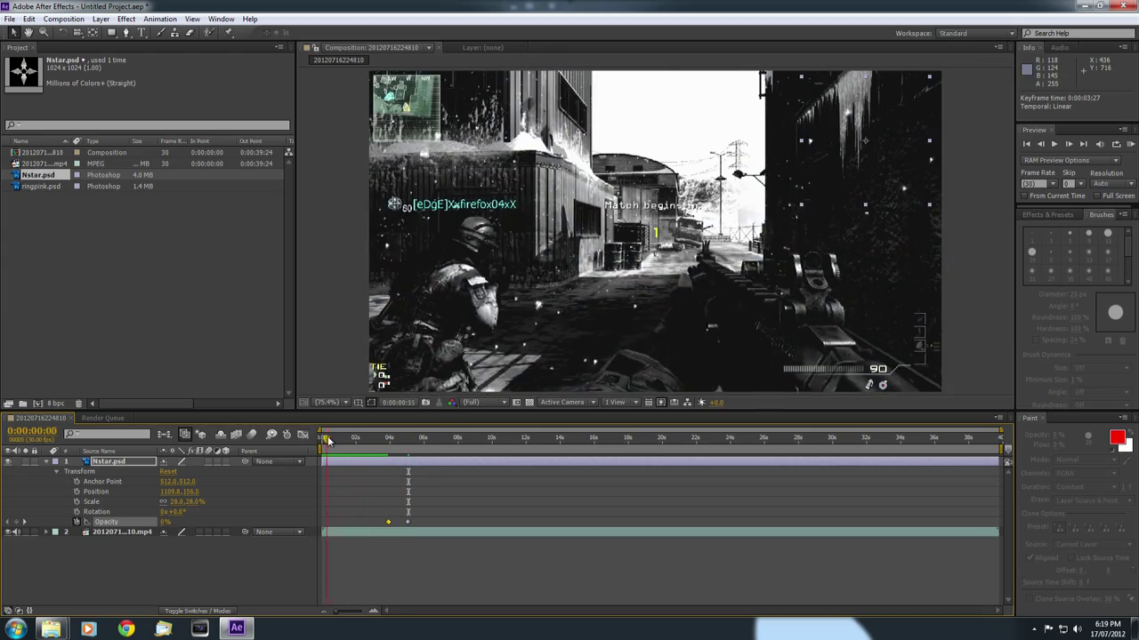
{"action": "left_click_drag", "start_coordinate": [327, 439], "coordinate": [410, 442]}
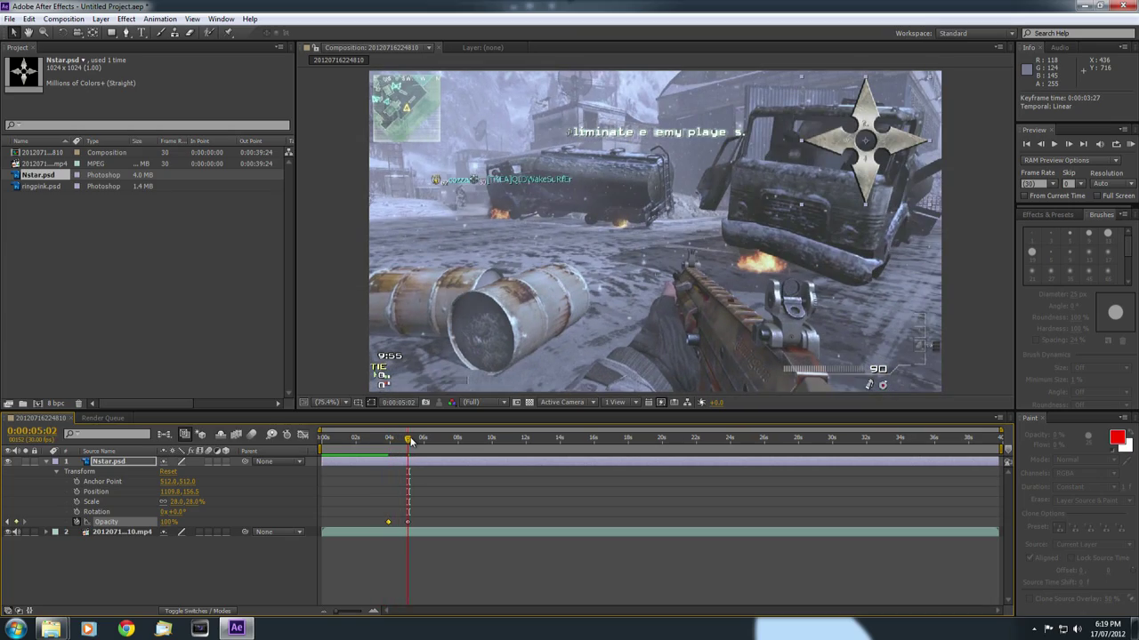
{"action": "left_click_drag", "start_coordinate": [409, 442], "coordinate": [322, 437]}
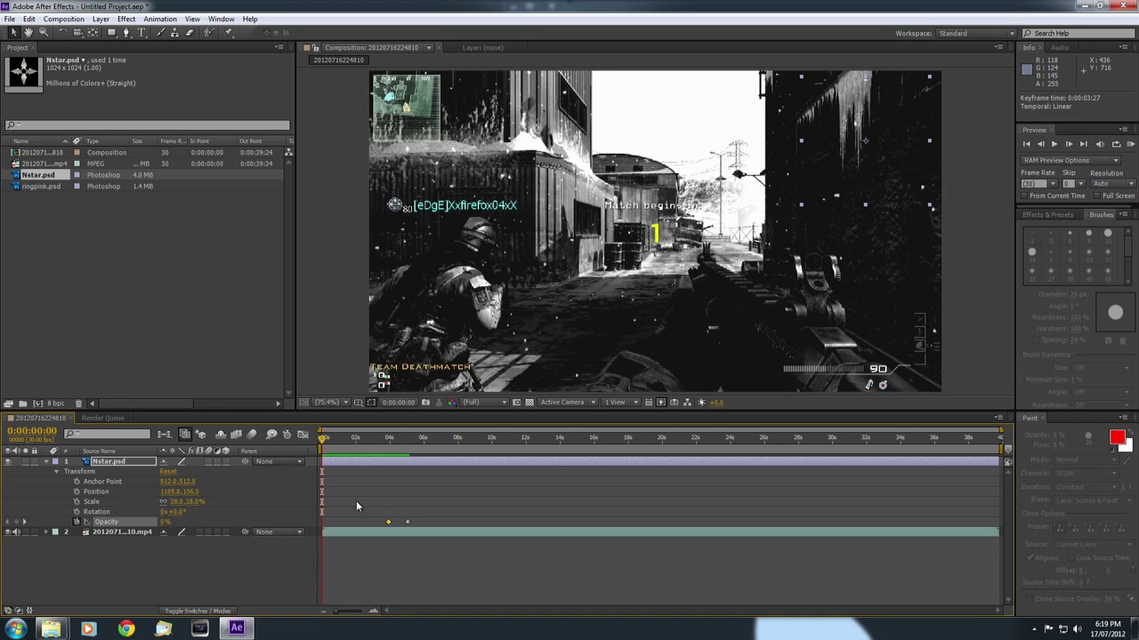
Key Rotation at 0° at 0:00:03:27 and 2x +0.0° at 0:00:08:00, then review the spin
{"action": "left_click_drag", "start_coordinate": [324, 439], "coordinate": [388, 442]}
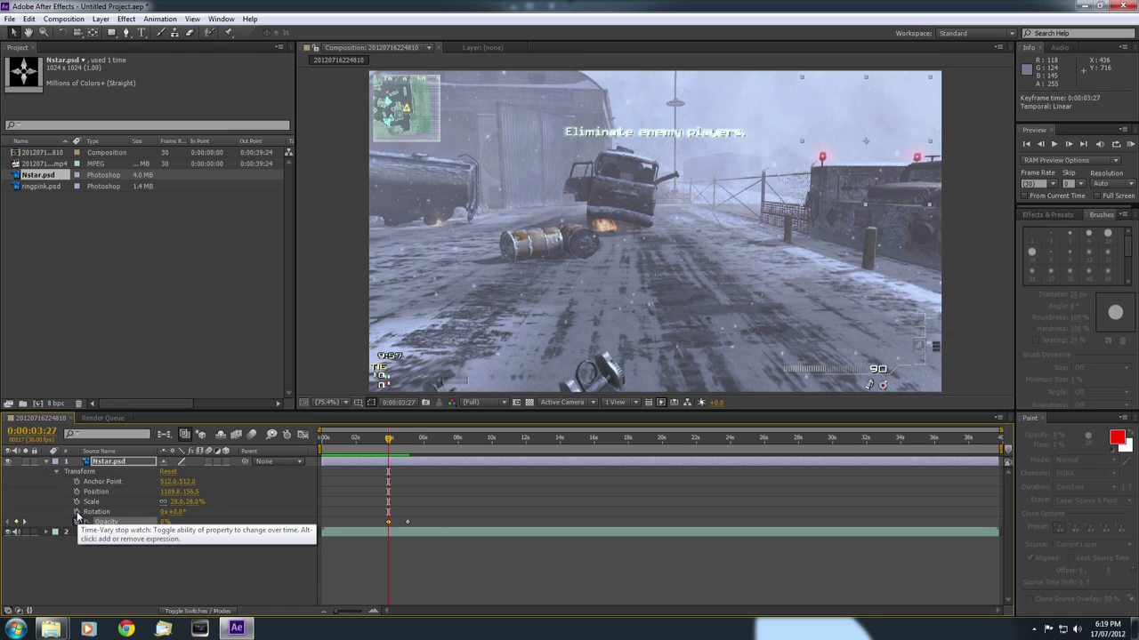
{"action": "left_click", "coordinate": [77, 512]}
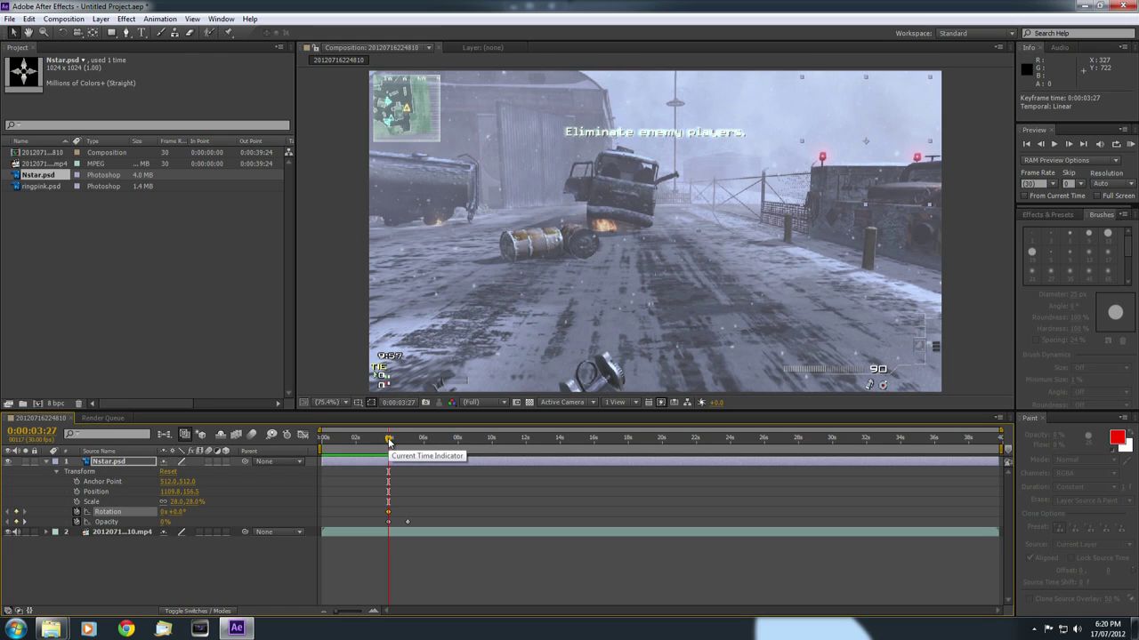
{"action": "left_click_drag", "start_coordinate": [388, 442], "coordinate": [458, 445]}
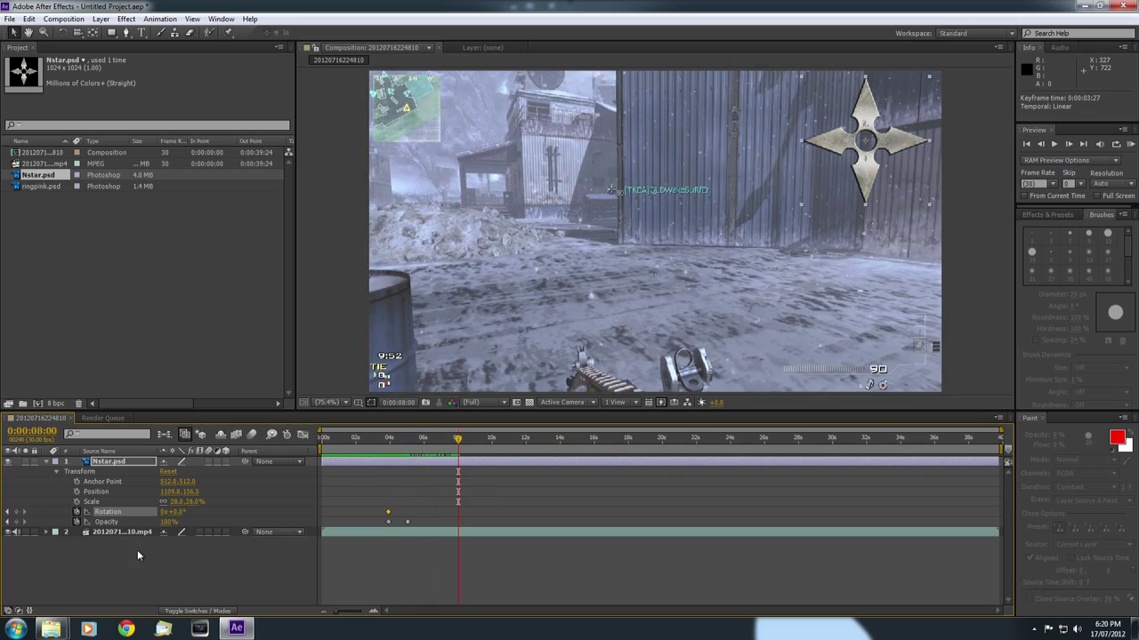
{"action": "left_click", "coordinate": [164, 512]}
{"action": "left_click", "coordinate": [183, 570]}
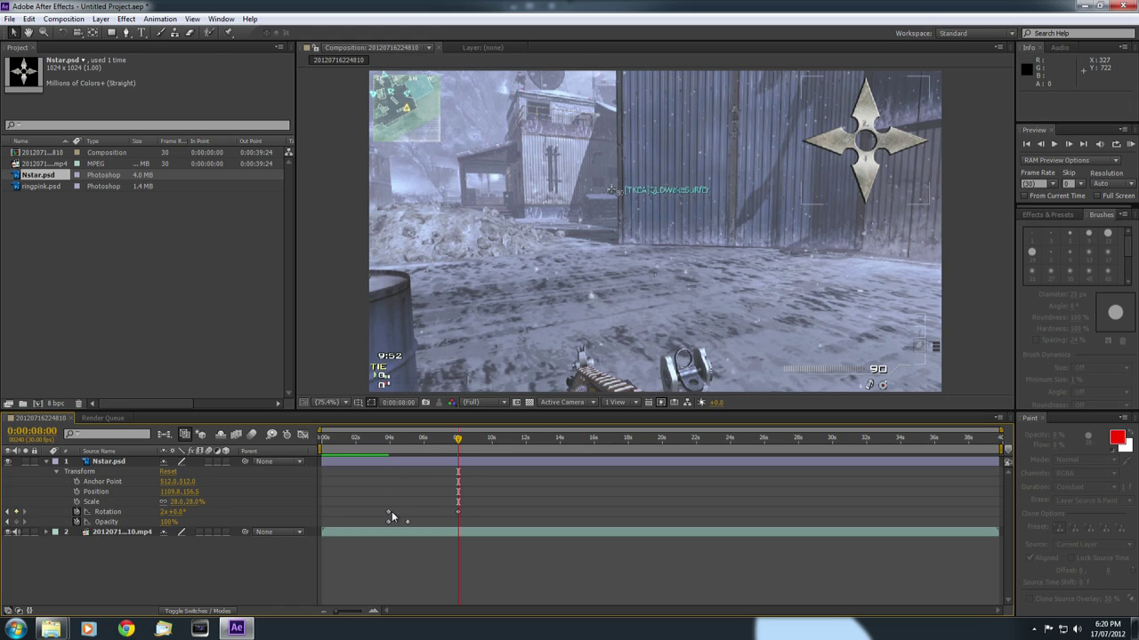
{"action": "mouse_move", "coordinate": [387, 515]}
{"action": "left_click_drag", "start_coordinate": [459, 441], "coordinate": [388, 469]}
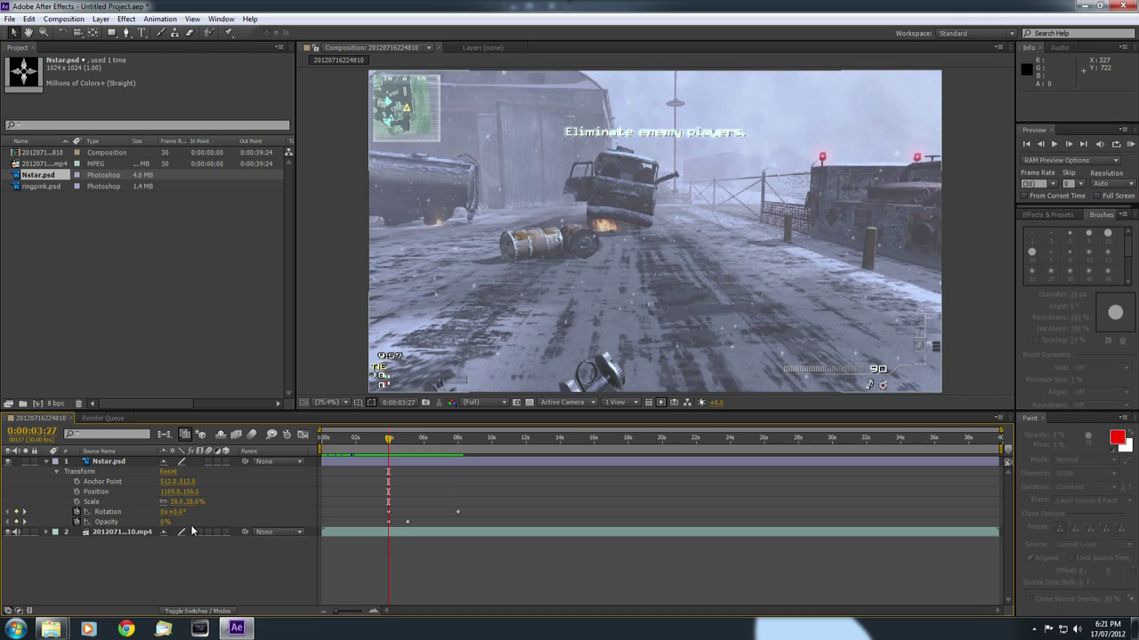
Key Scale at 28% at 0:00:03:27 and 98% near 0:00:08:00, then review the growth
{"action": "left_click", "coordinate": [77, 503]}
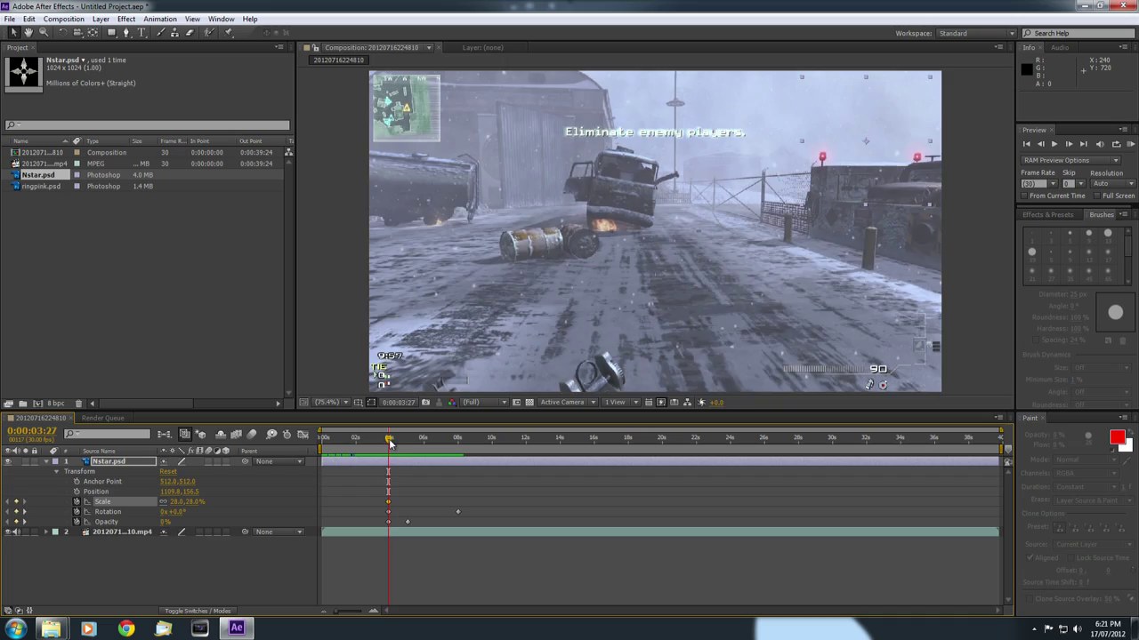
{"action": "left_click_drag", "start_coordinate": [389, 442], "coordinate": [457, 442]}
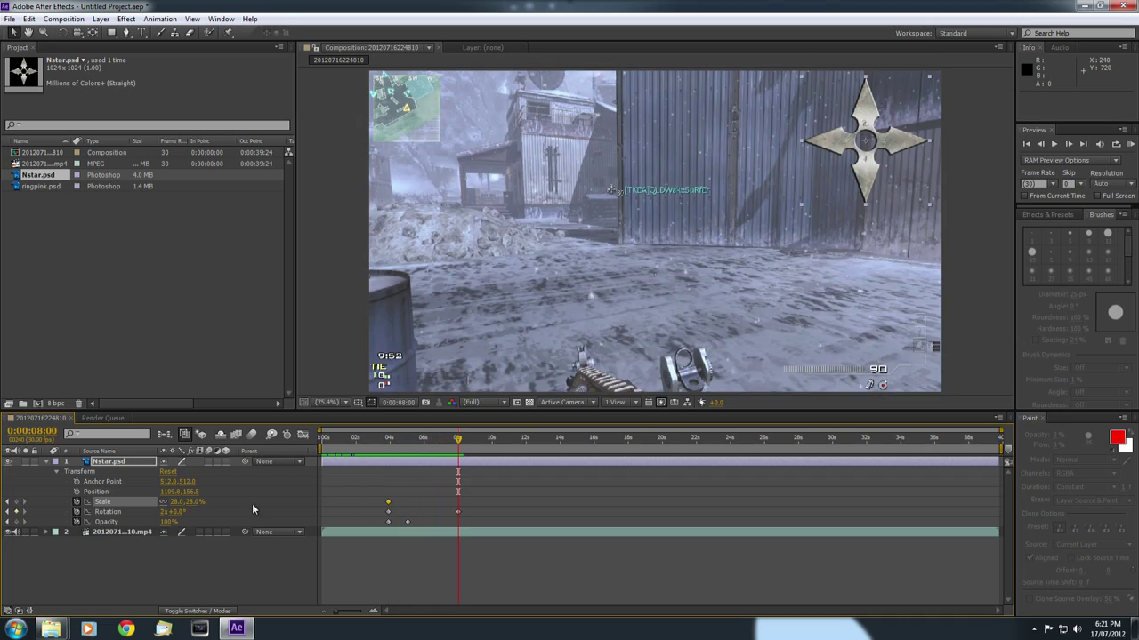
{"action": "left_click_drag", "start_coordinate": [181, 501], "coordinate": [233, 502]}
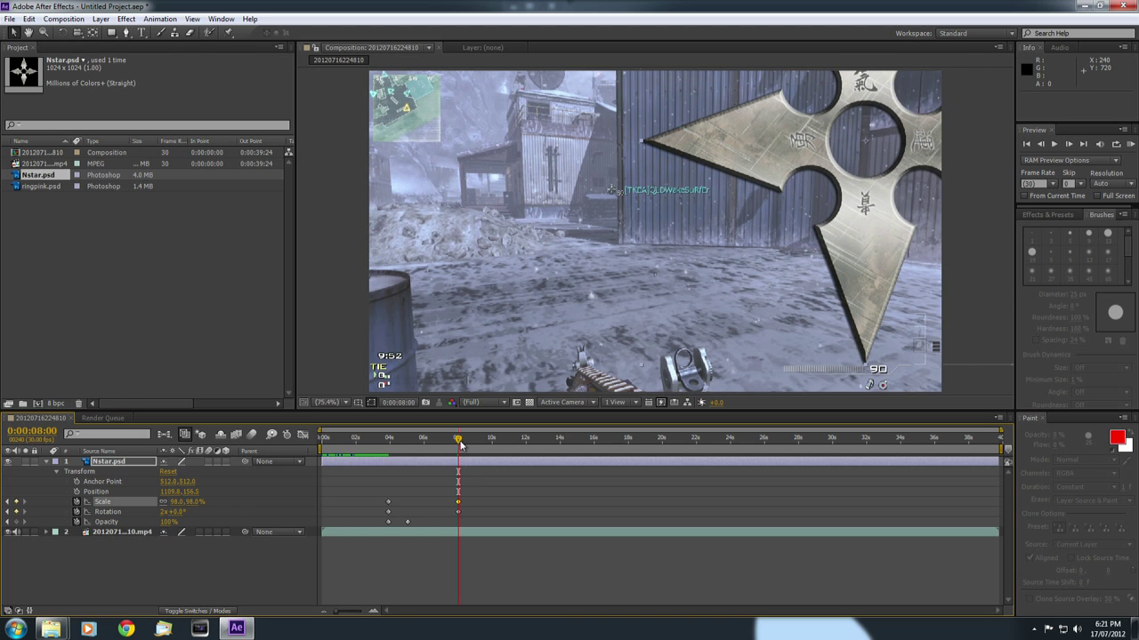
{"action": "left_click_drag", "start_coordinate": [459, 442], "coordinate": [372, 451]}
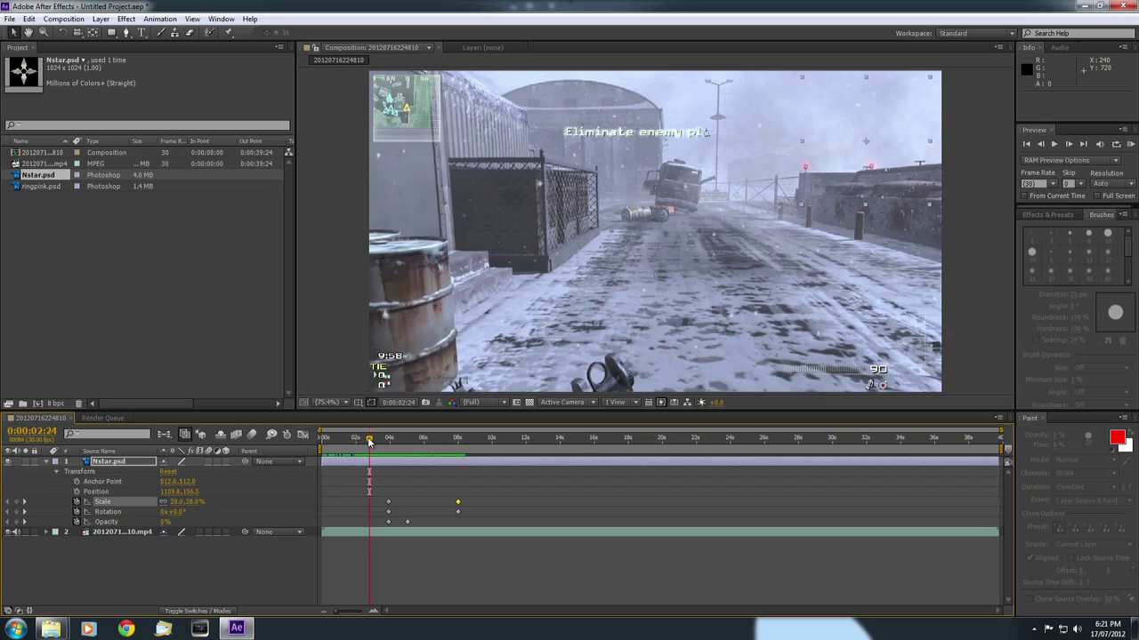
{"action": "left_click_drag", "start_coordinate": [369, 442], "coordinate": [394, 457]}
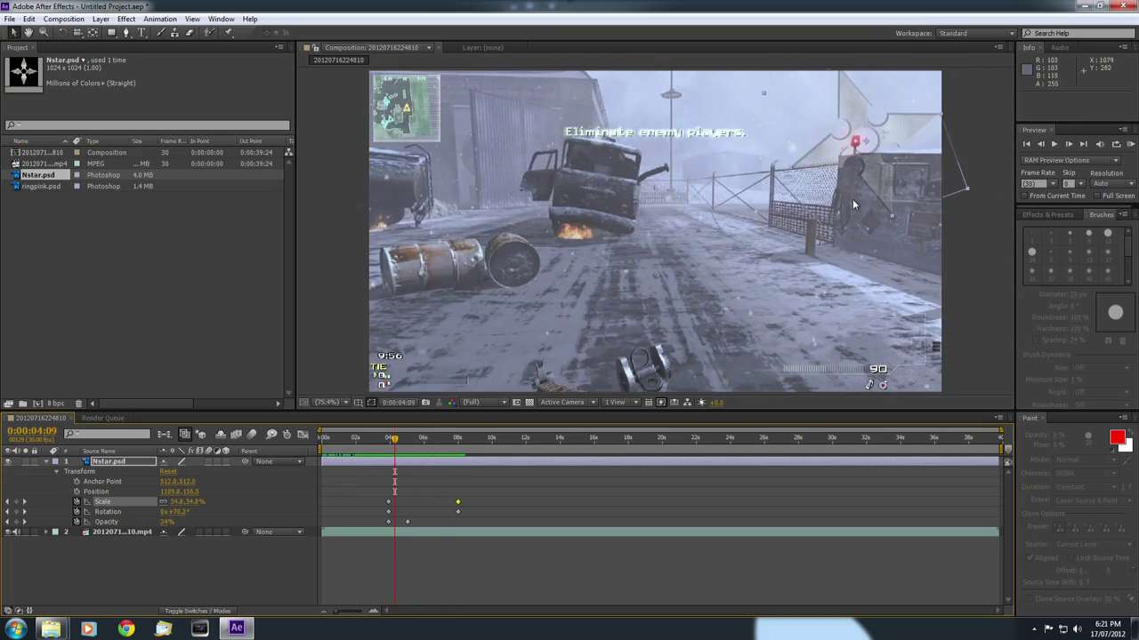
Drag the star to Position 1272.9, 4.0 in the top-right corner and preview the animation
{"action": "left_click_drag", "start_coordinate": [879, 168], "coordinate": [651, 257]}
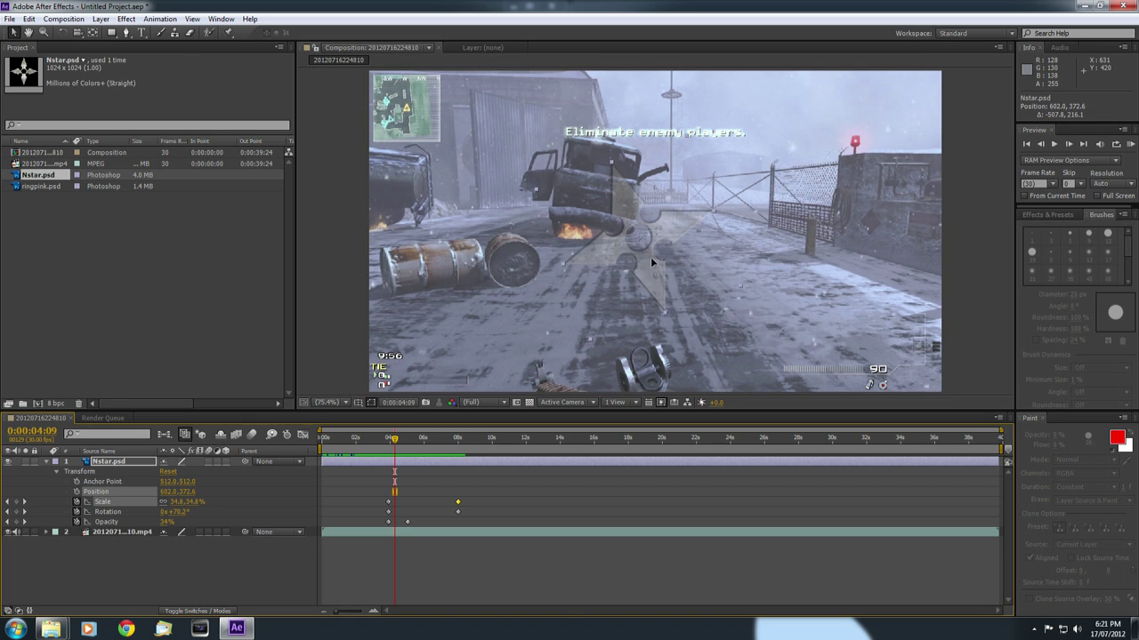
{"action": "mouse_move", "coordinate": [395, 438]}
{"action": "left_mouse_down"}
{"action": "mouse_move", "coordinate": [429, 439]}
{"action": "mouse_move", "coordinate": [389, 440]}
{"action": "left_mouse_up"}
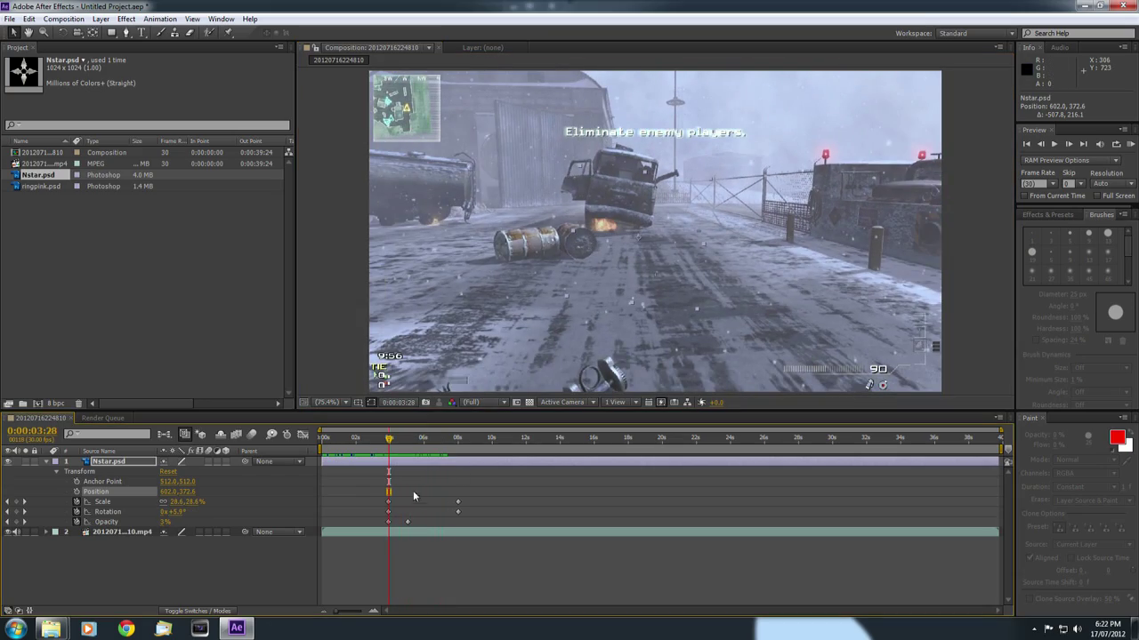
{"action": "left_click_drag", "start_coordinate": [628, 257], "coordinate": [930, 93]}
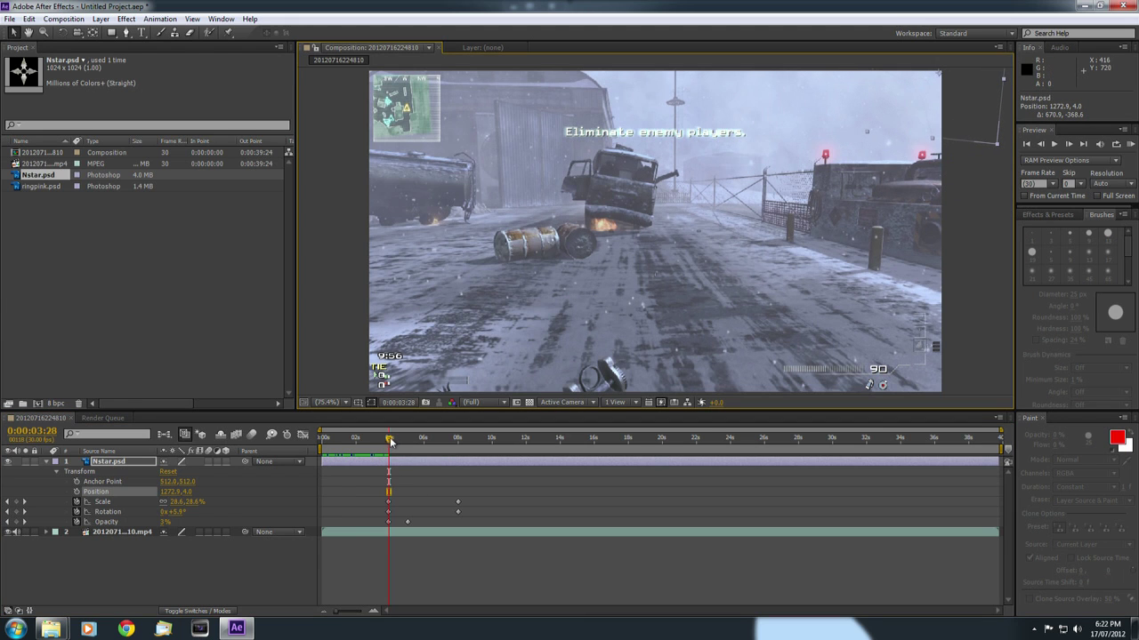
{"action": "left_click_drag", "start_coordinate": [389, 440], "coordinate": [459, 433]}
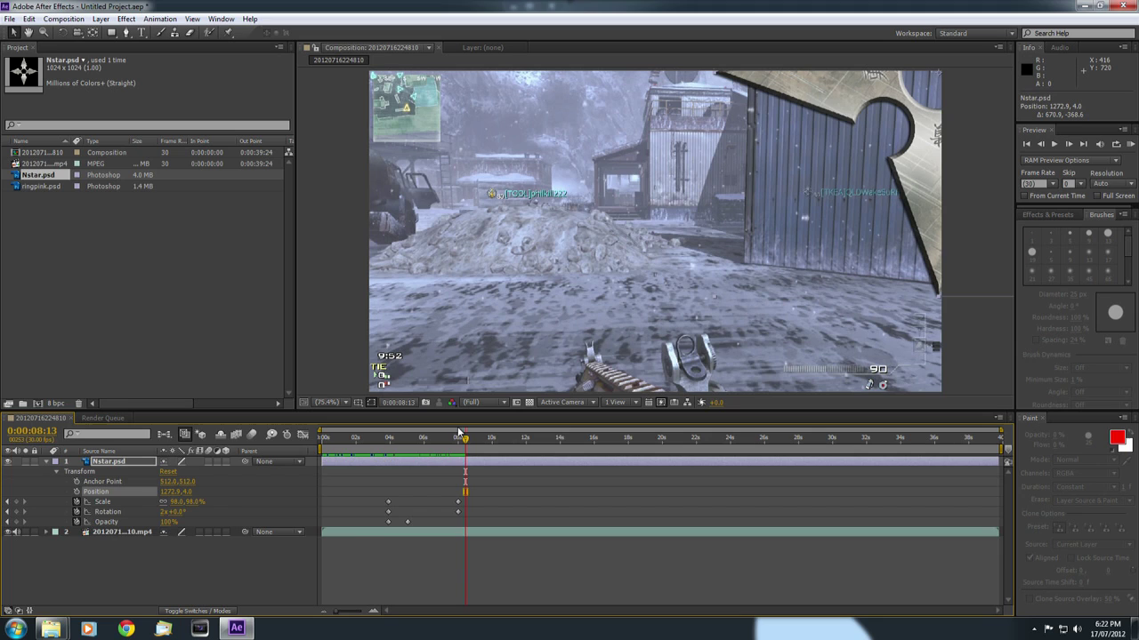